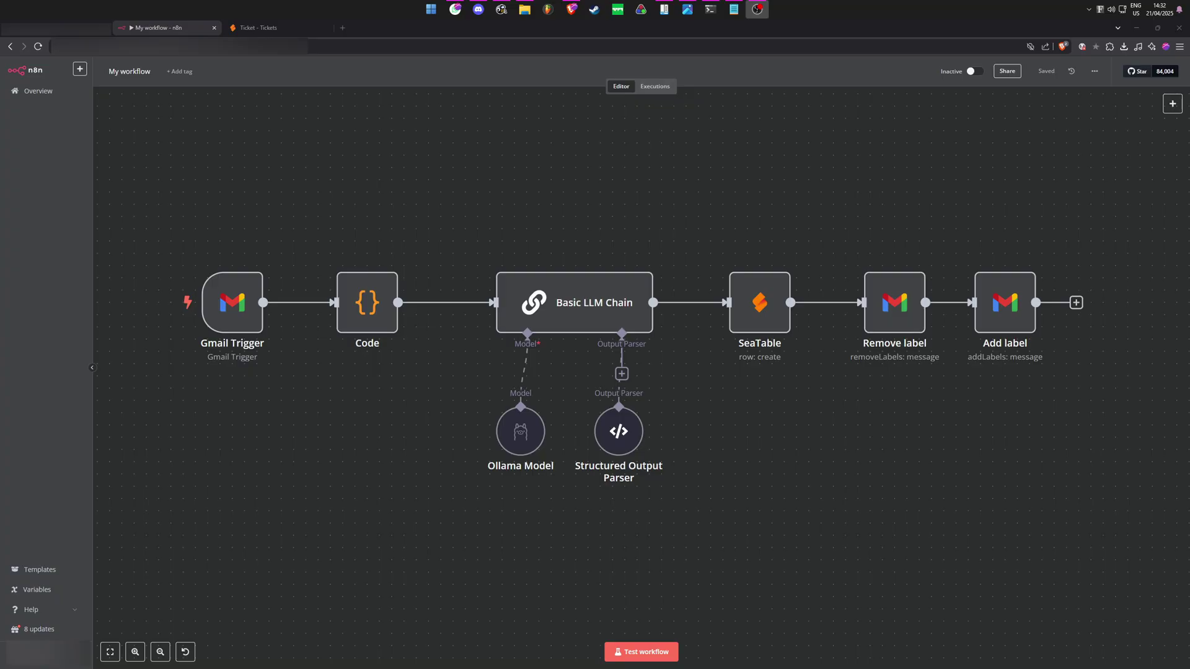
Step: Compare the n8n email-to-ticket workflow with the empty SeaTable Tickets table and the Gmail inbox
key("ctrl+Tab")
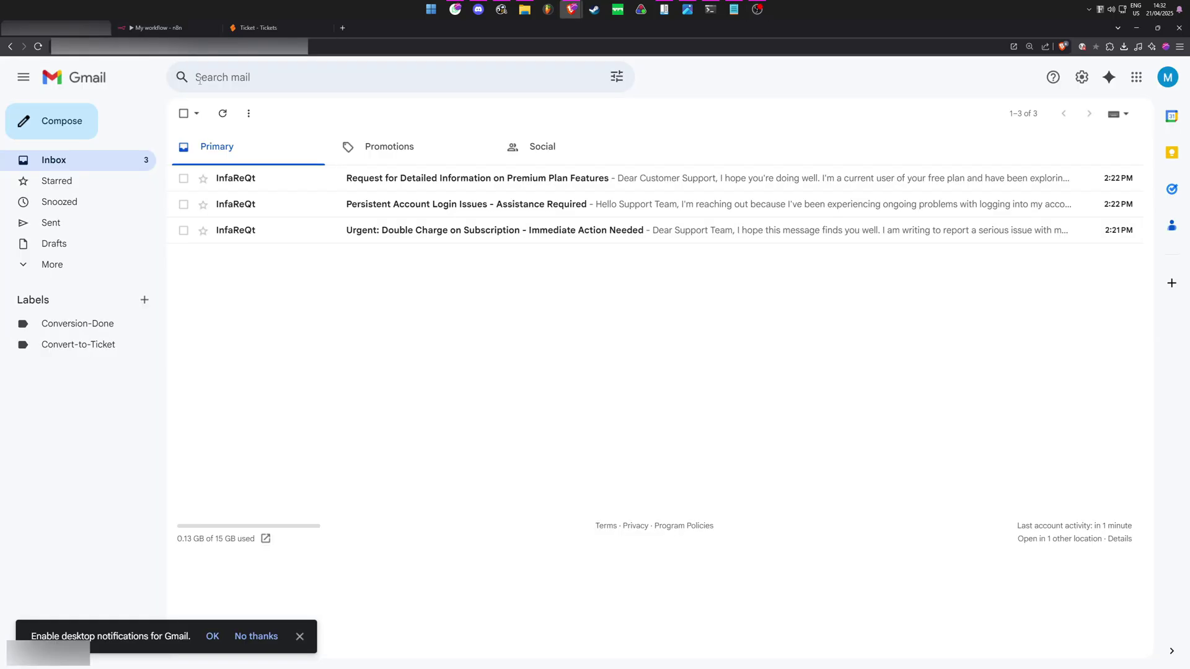
left_click(159, 27)
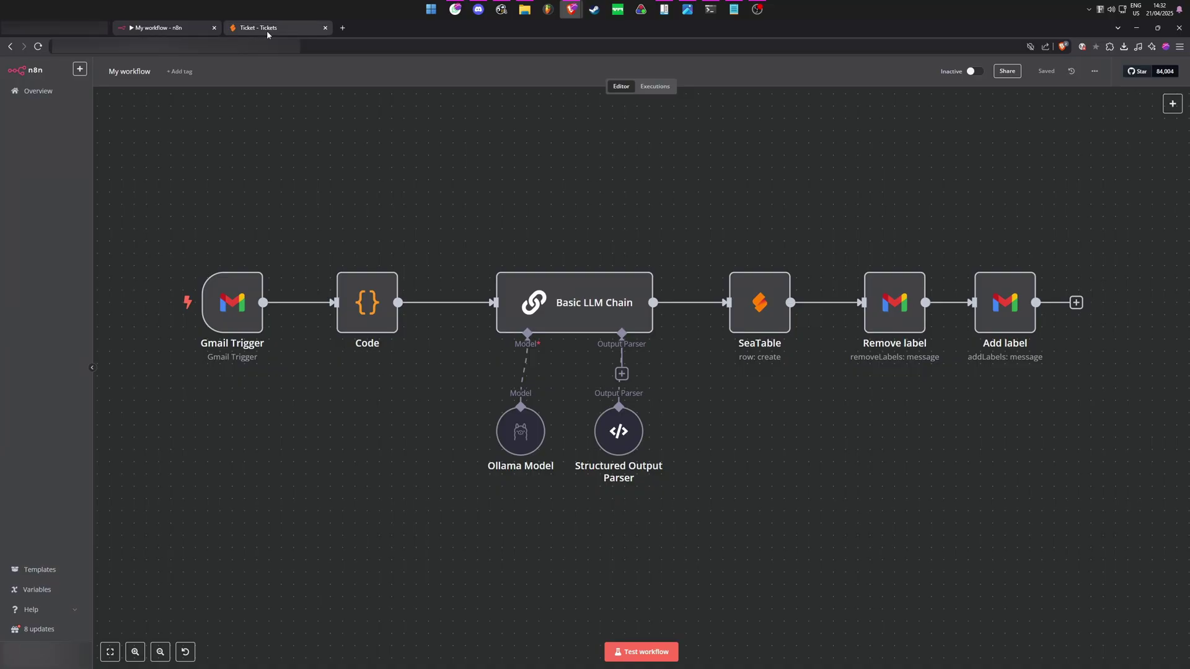
left_click(256, 27)
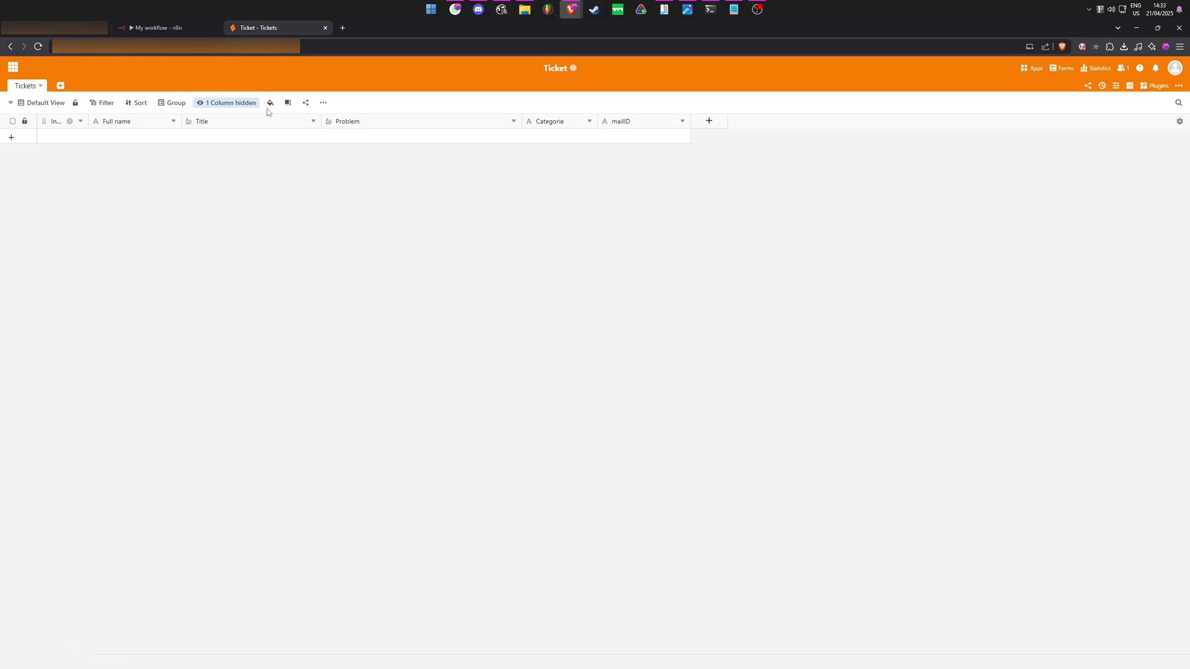
left_click(184, 34)
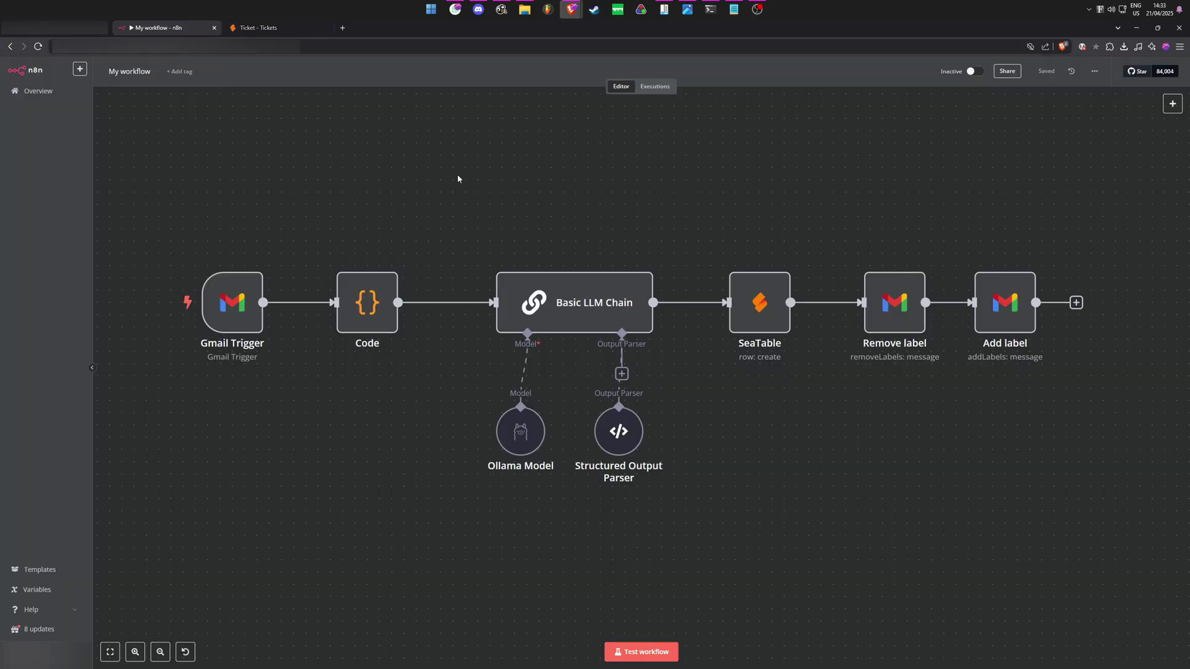
Step: Label the Persistent Account Login Issues email Convert-to-Ticket, dismissing the notifications prompt first
left_click(56, 27)
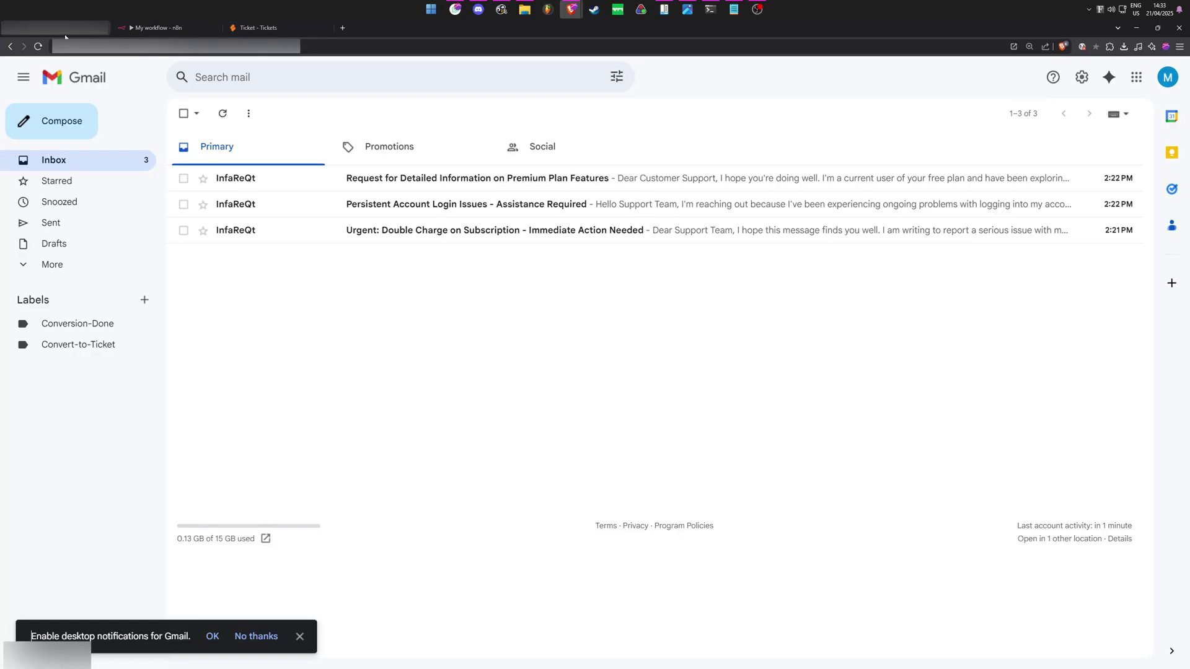
left_click(300, 636)
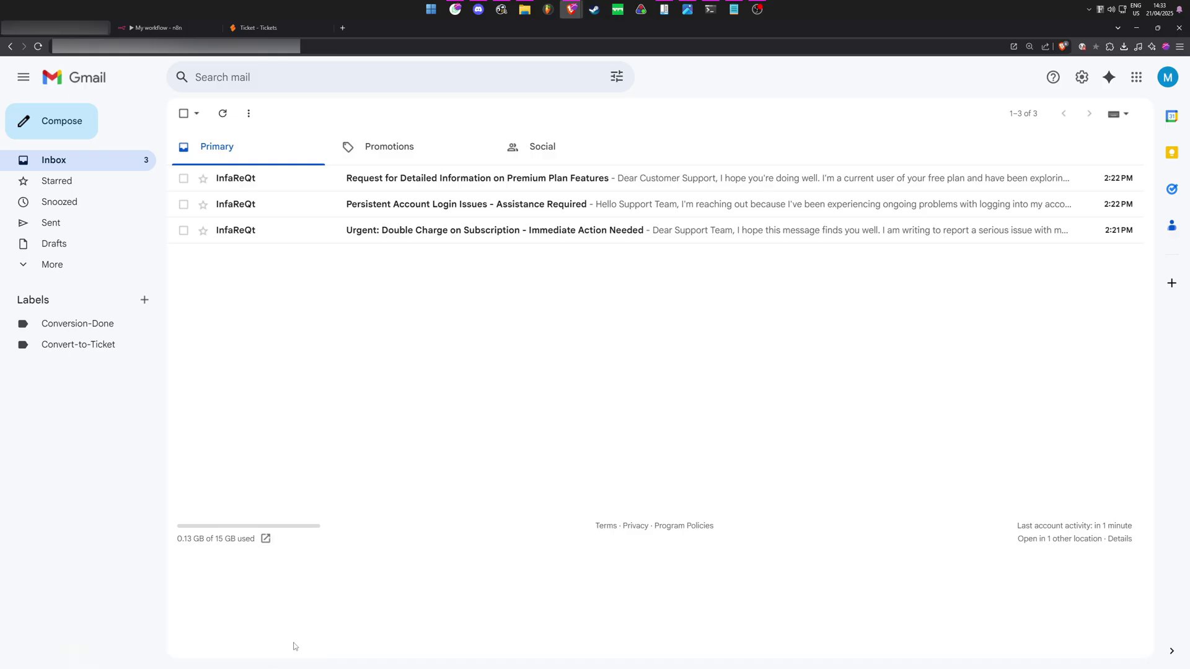
mouse_move(78, 345)
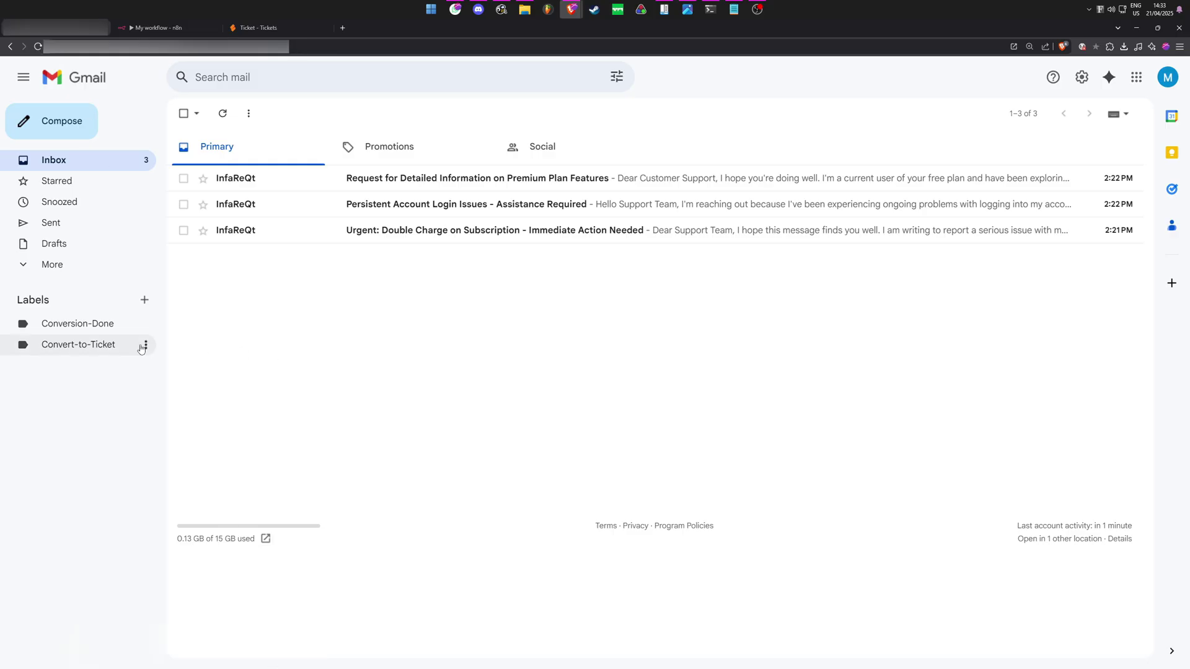
left_click_drag(65, 348, 435, 206)
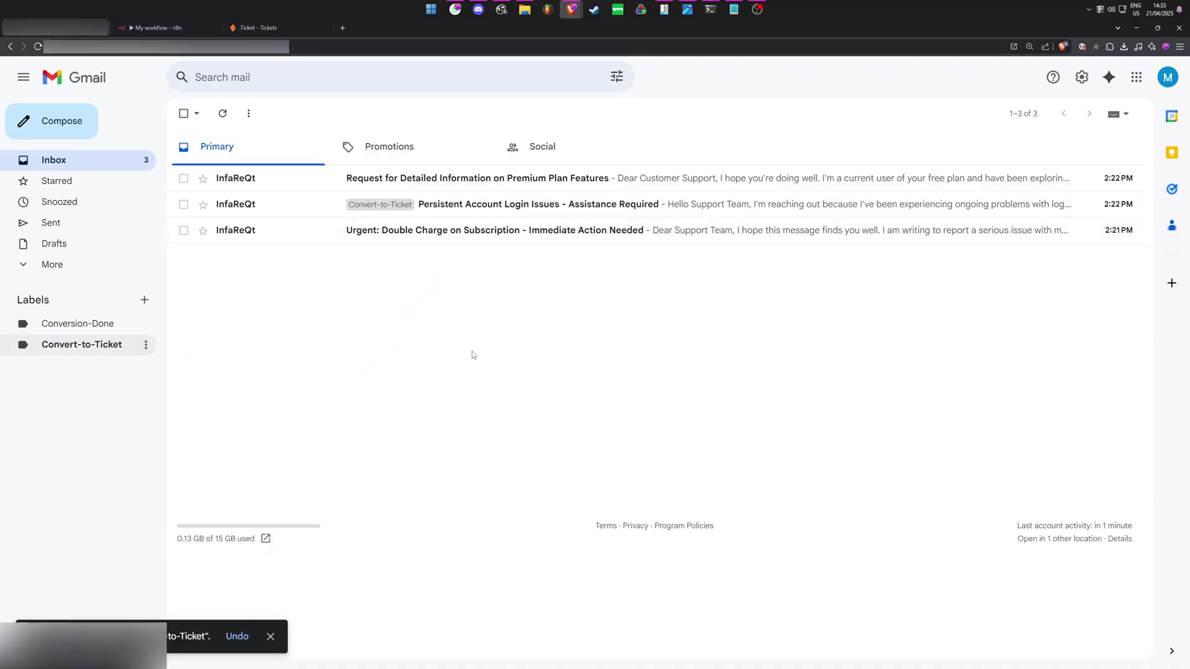
left_click(154, 27)
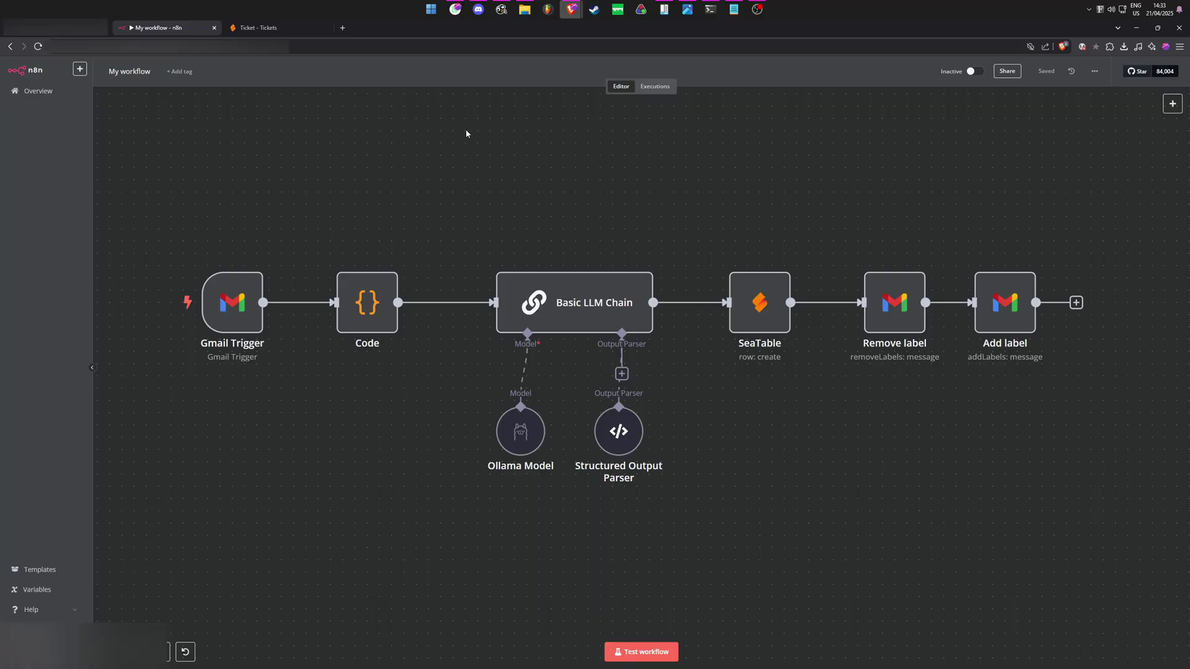
Step: Test-run the workflow and confirm the new Login Problem with Account row in Tickets
left_click(662, 653)
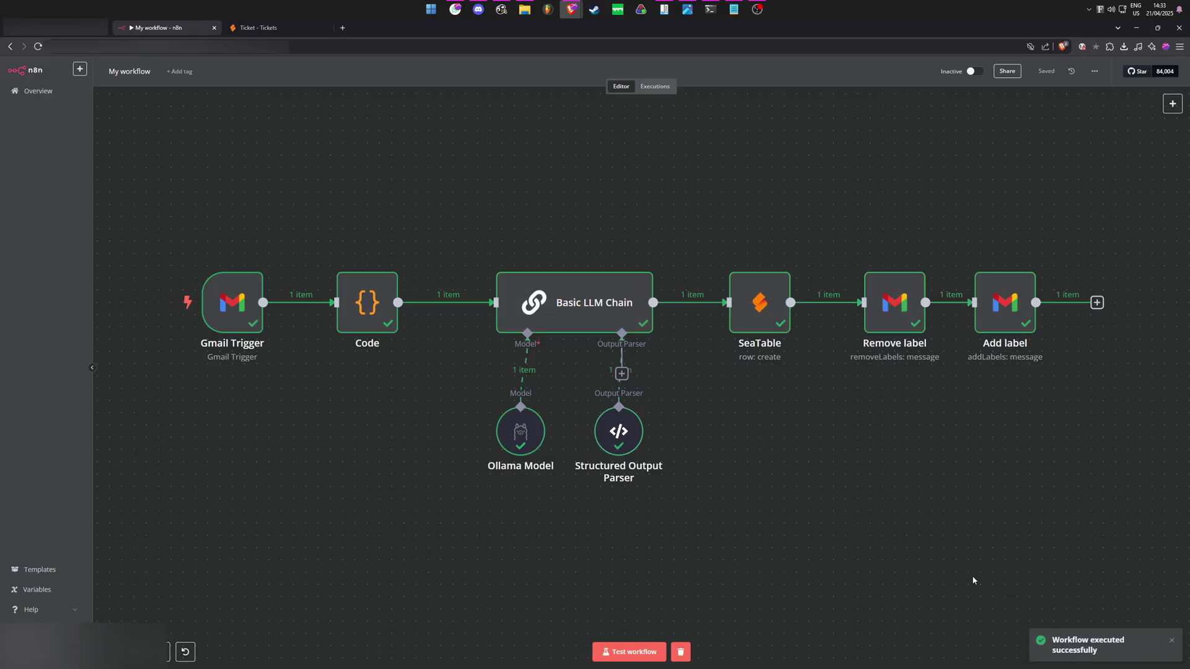
key("ctrl+Tab")
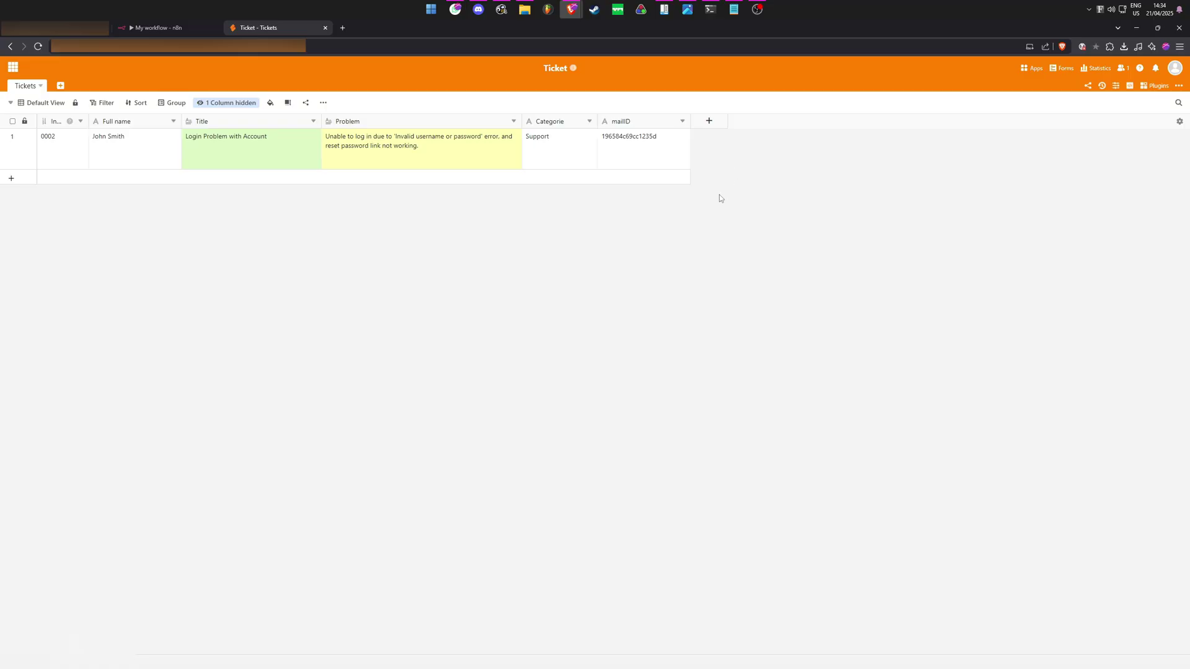
left_click(163, 27)
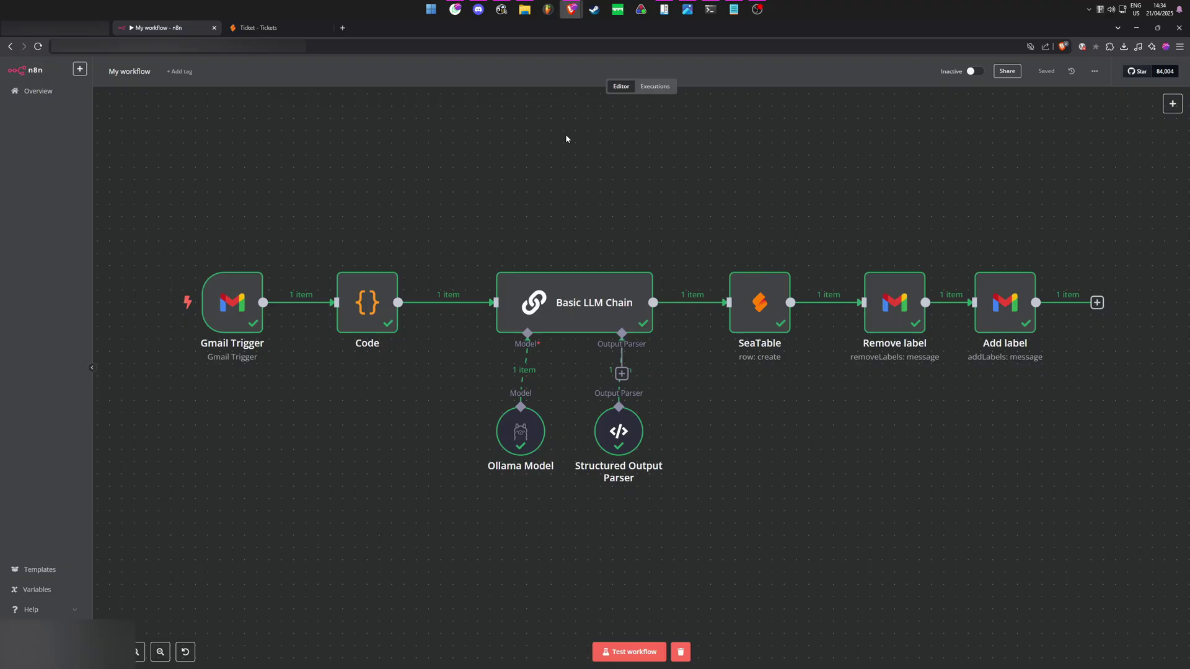
double_click(232, 302)
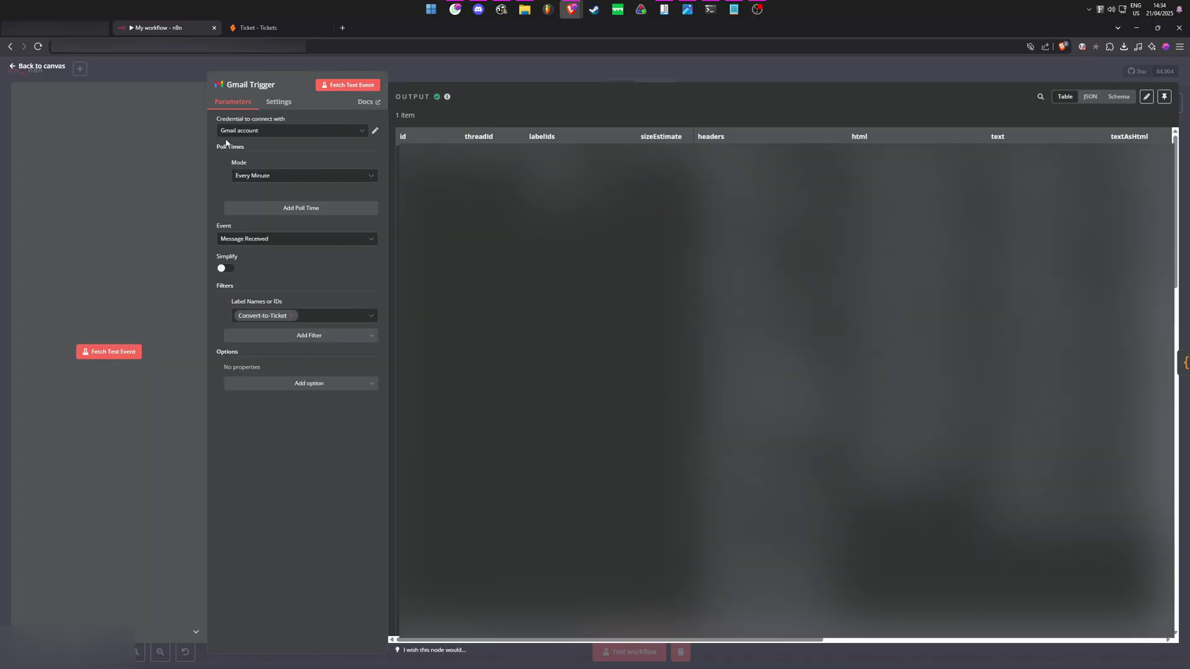
left_click(261, 130)
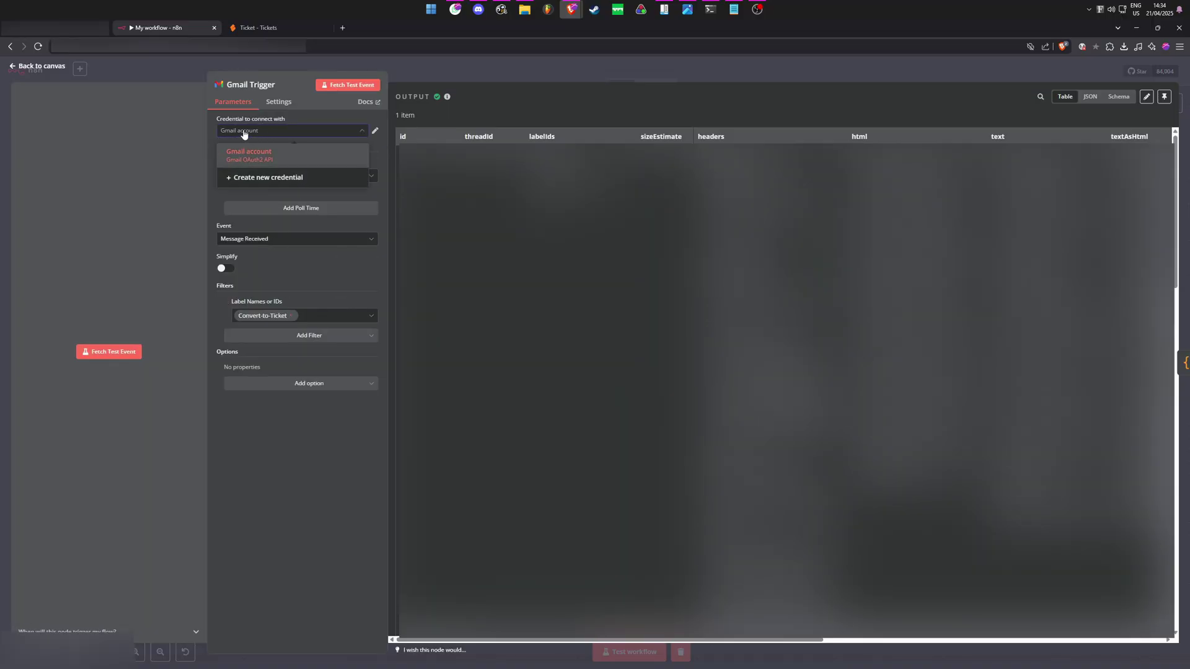
left_click(256, 133)
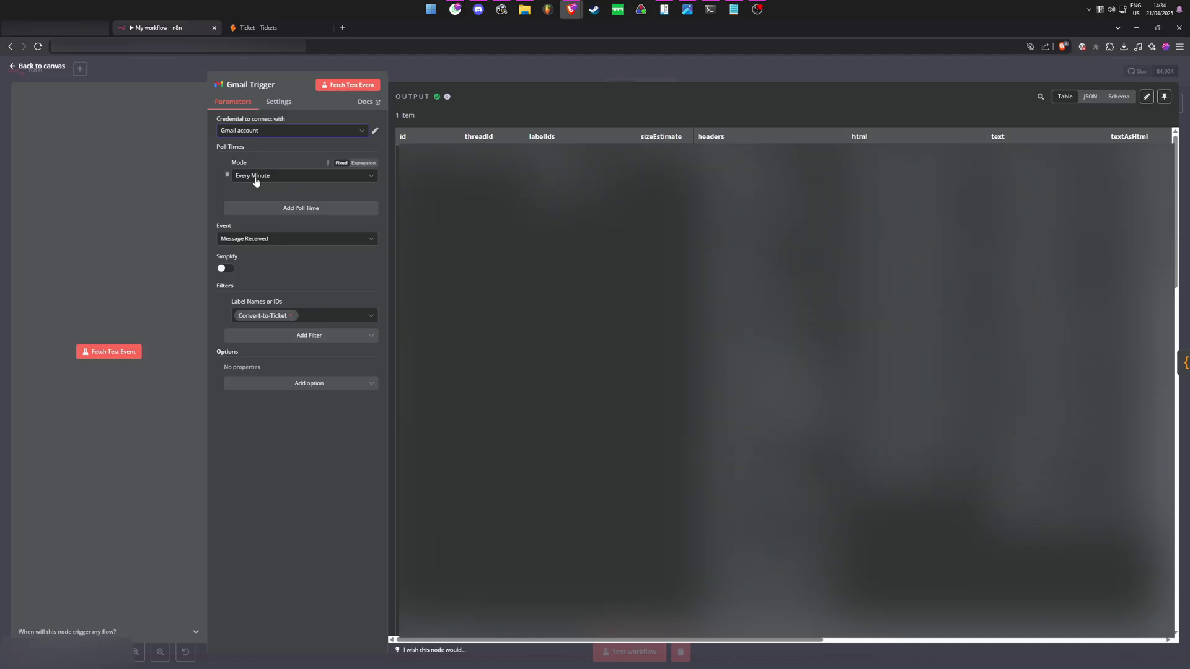
mouse_move(263, 315)
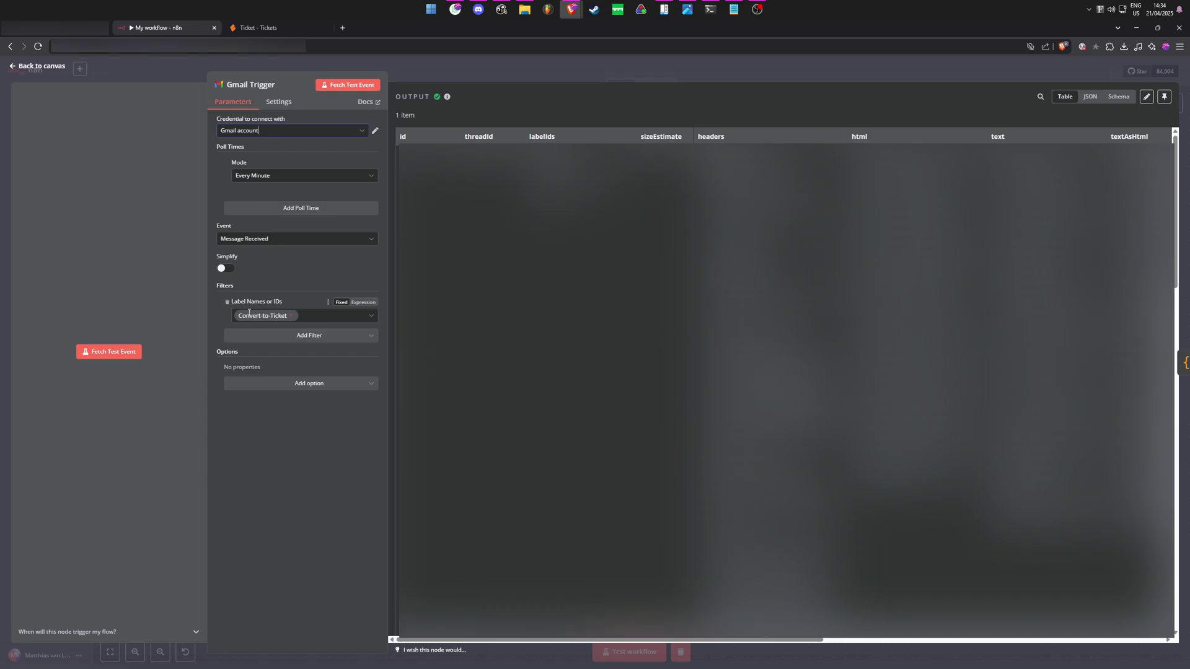
left_click(56, 27)
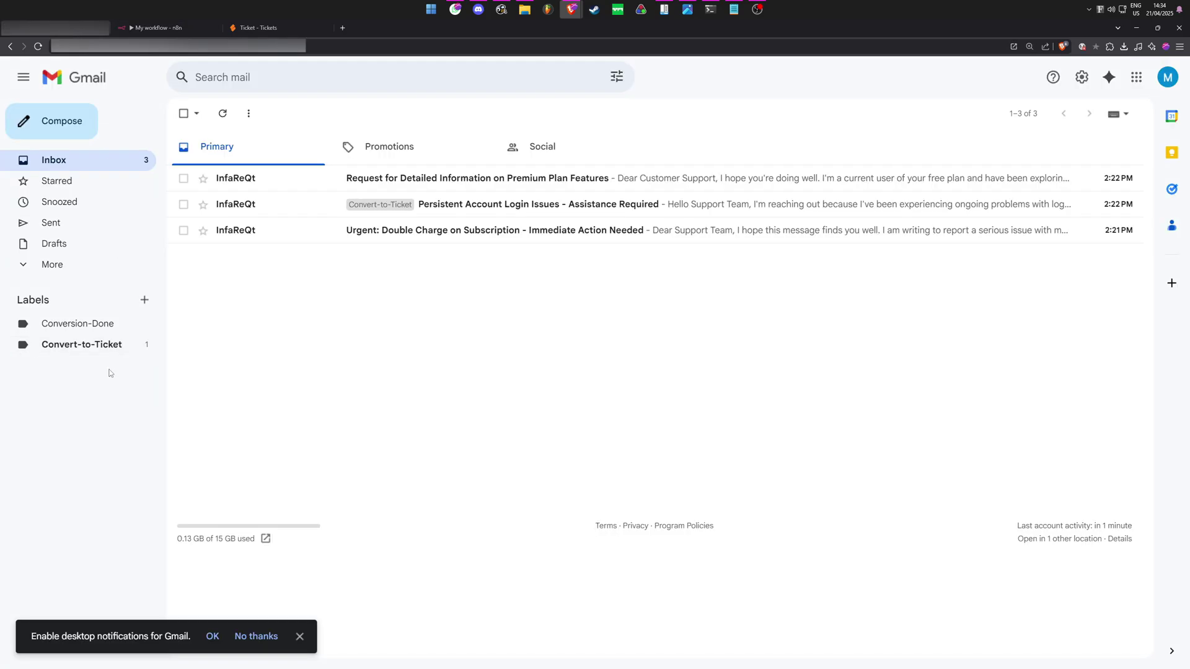
left_click(153, 27)
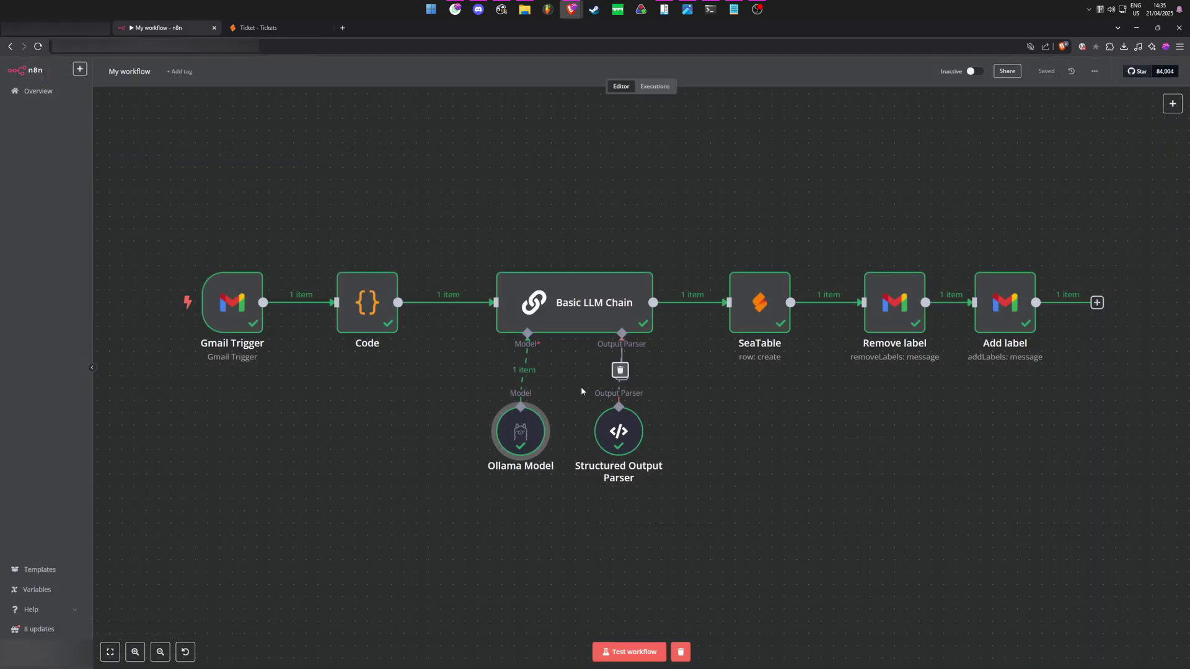
Step: Review the Basic LLM Chain prompt and its {{ $json.plain_text }} email placeholder
left_click(573, 306)
double_click(574, 305)
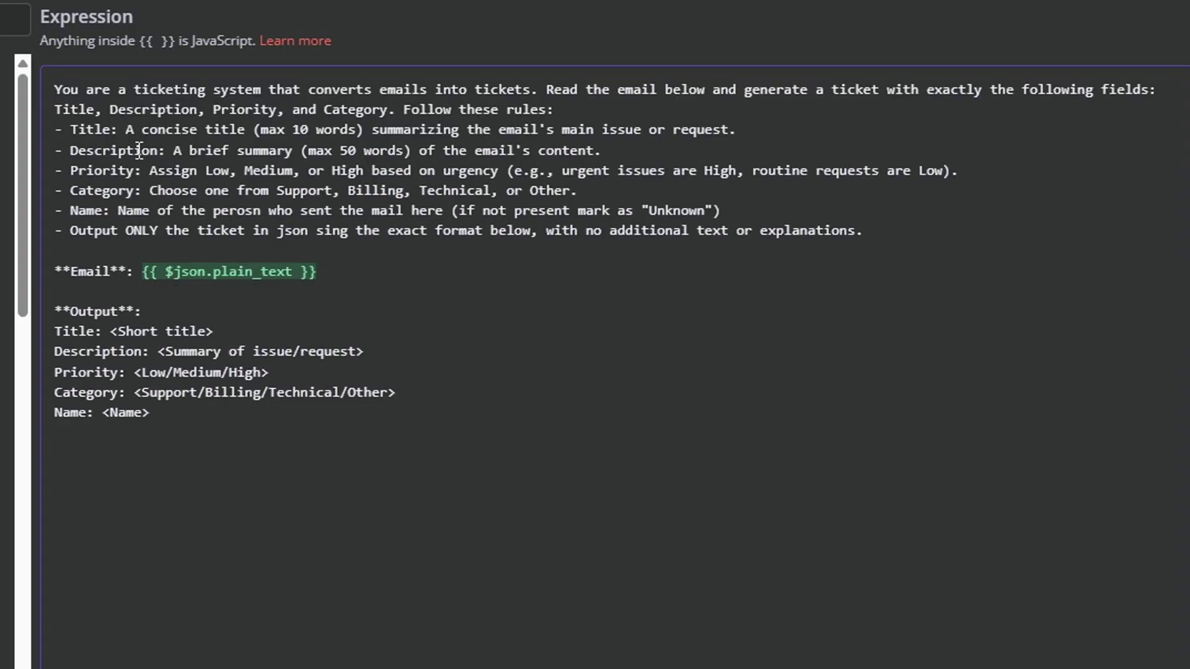
left_click_drag(311, 205, 240, 206)
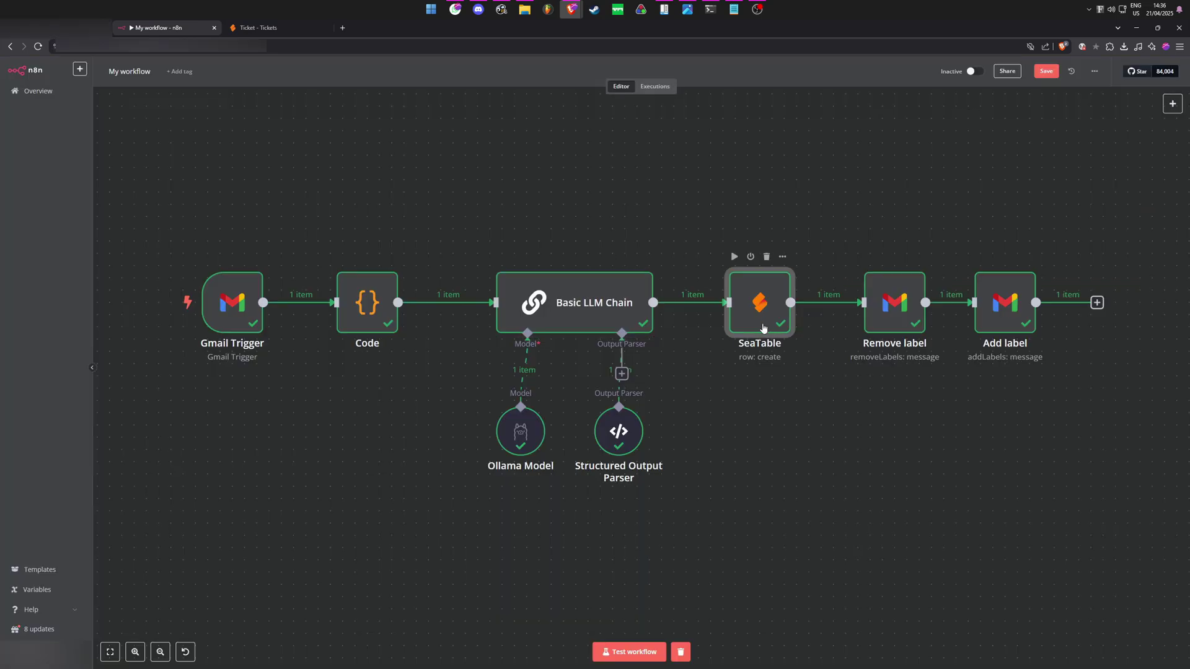
double_click(759, 319)
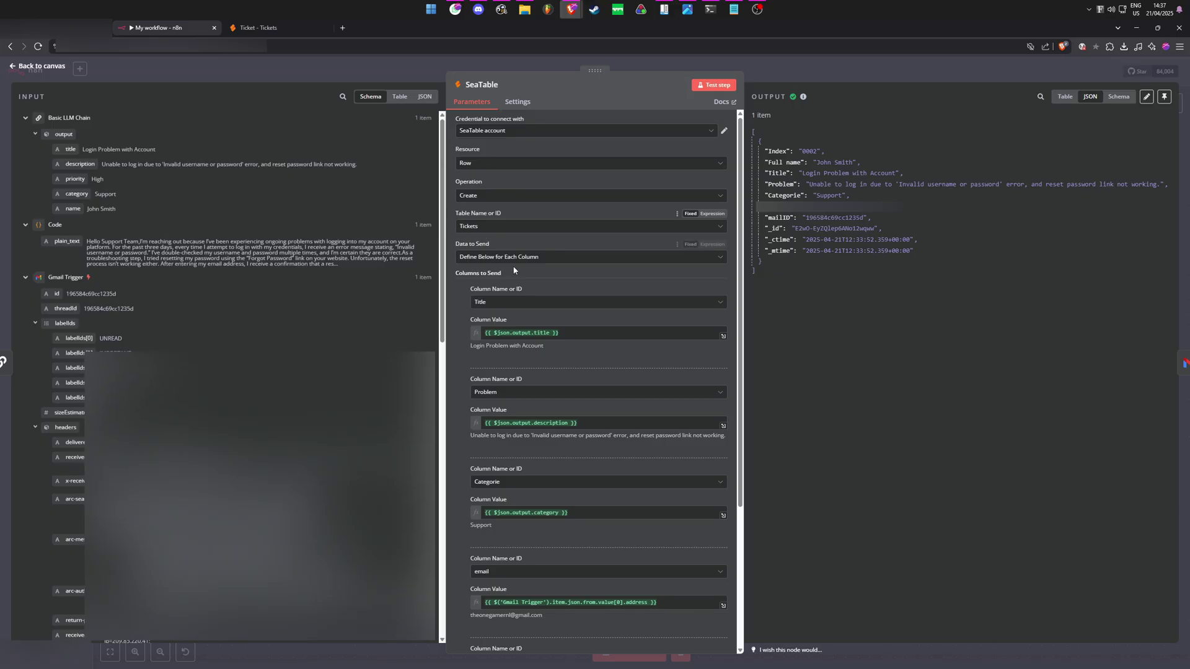
Step: Review the SeaTable node's data-sending mode and its Title column expression
left_click(493, 257)
left_click(493, 256)
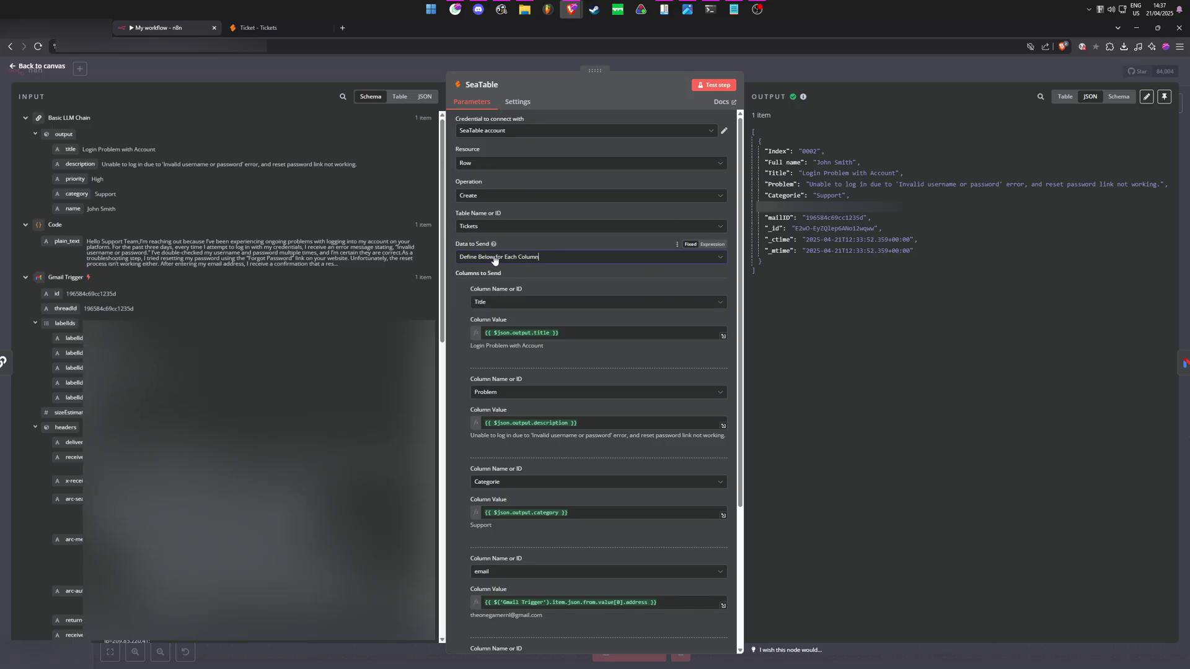
scroll(493, 259, "down", 2)
scroll(494, 258, "down", 1)
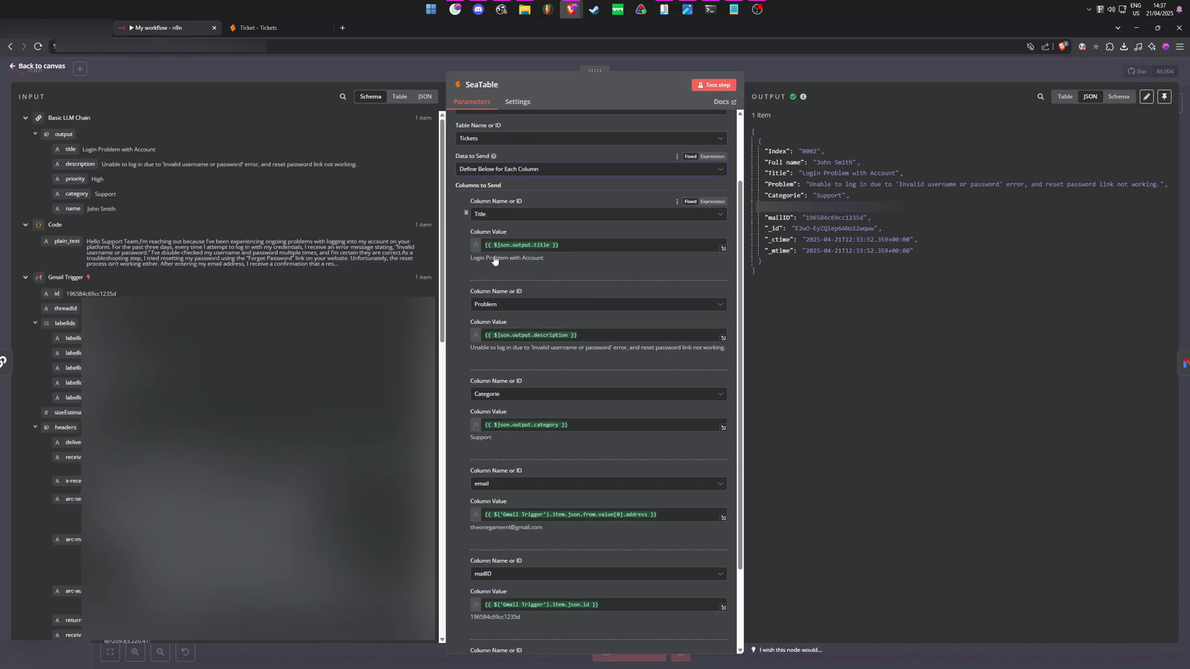
left_click(494, 209)
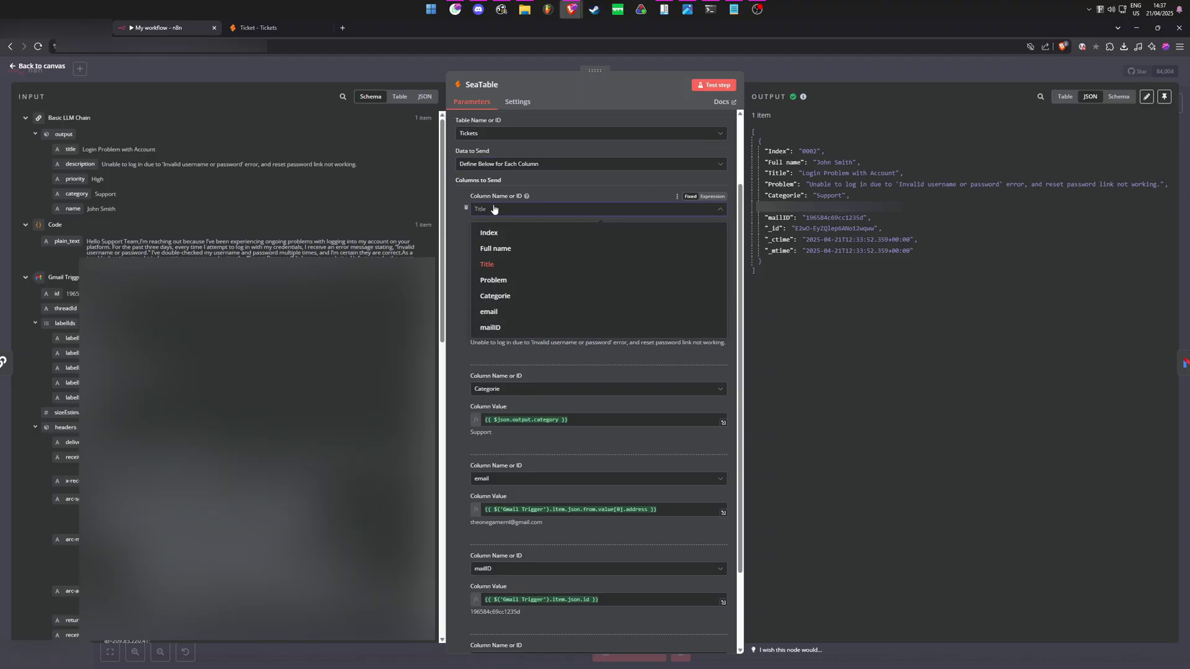
left_click(494, 210)
left_click(566, 241)
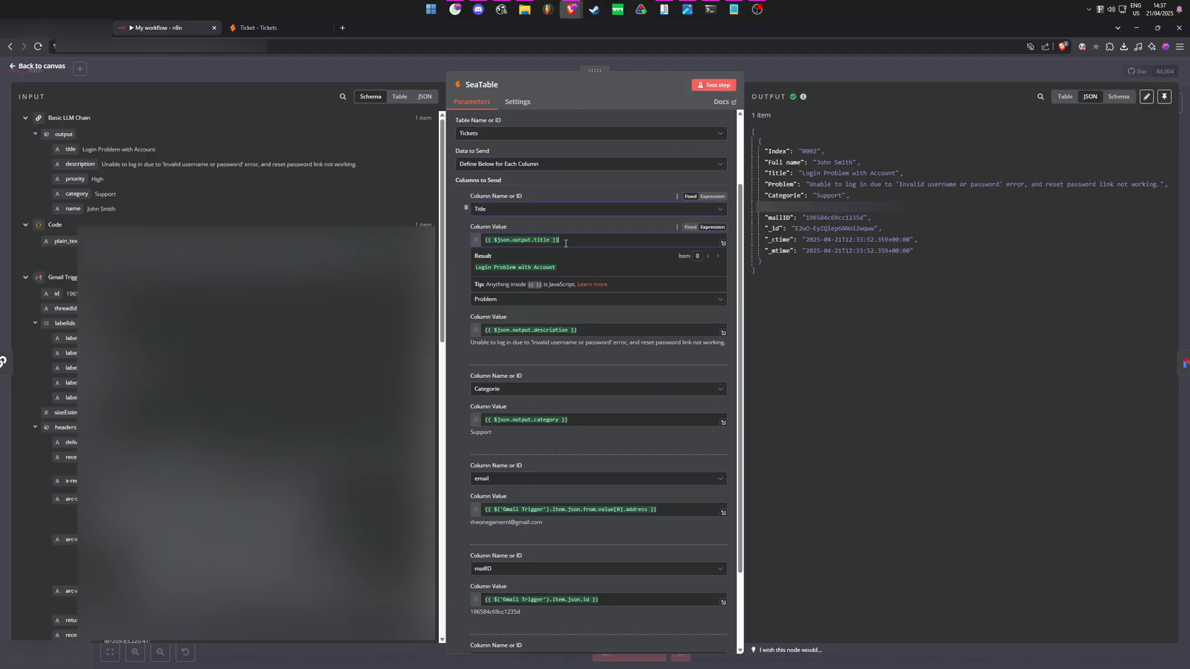
left_click(451, 224)
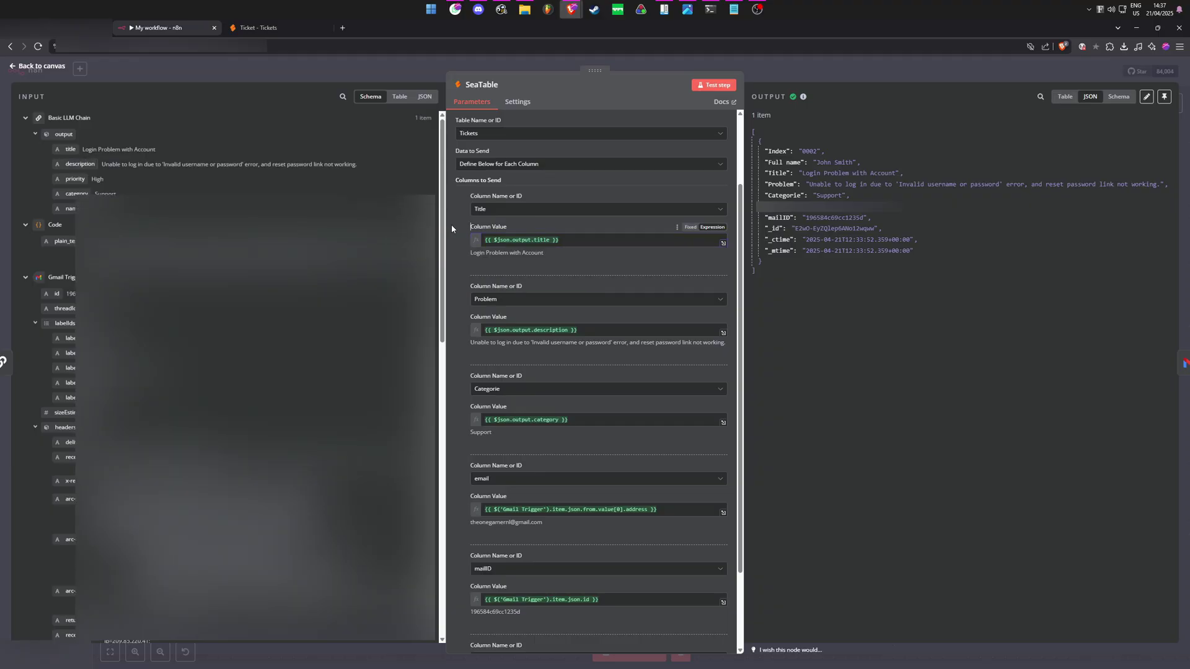
mouse_move(669, 279)
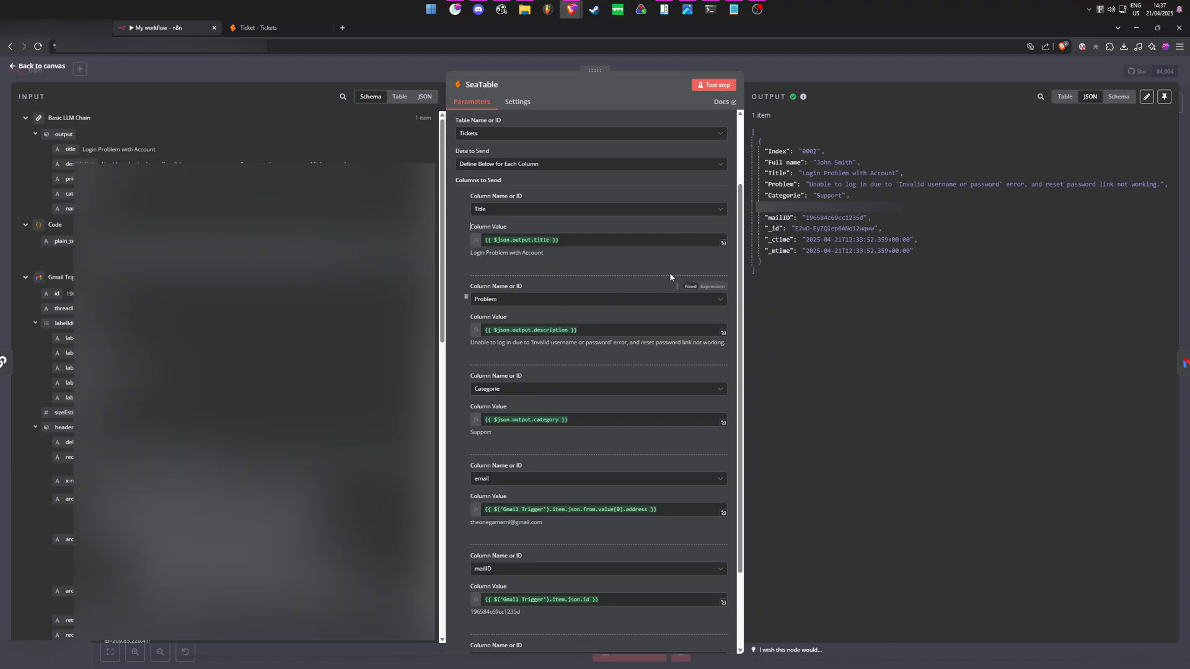
left_click(779, 66)
double_click(889, 314)
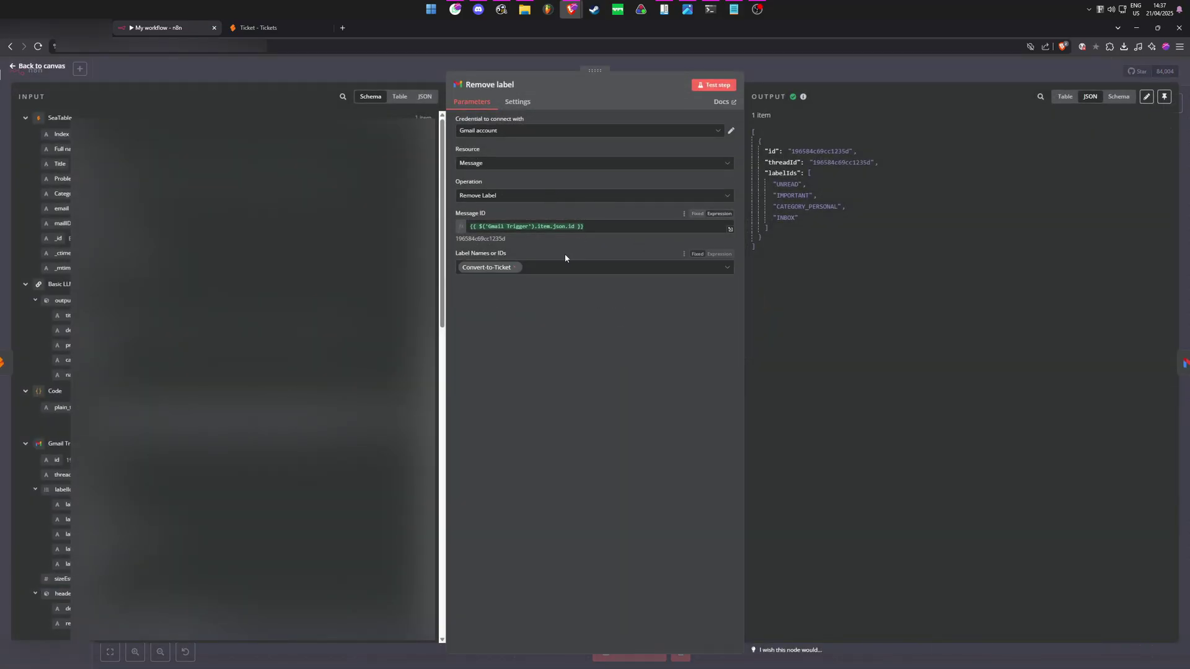
Step: Inspect the Remove label step and the Add label step that applies Conversion-Done
left_click(782, 74)
double_click(1010, 314)
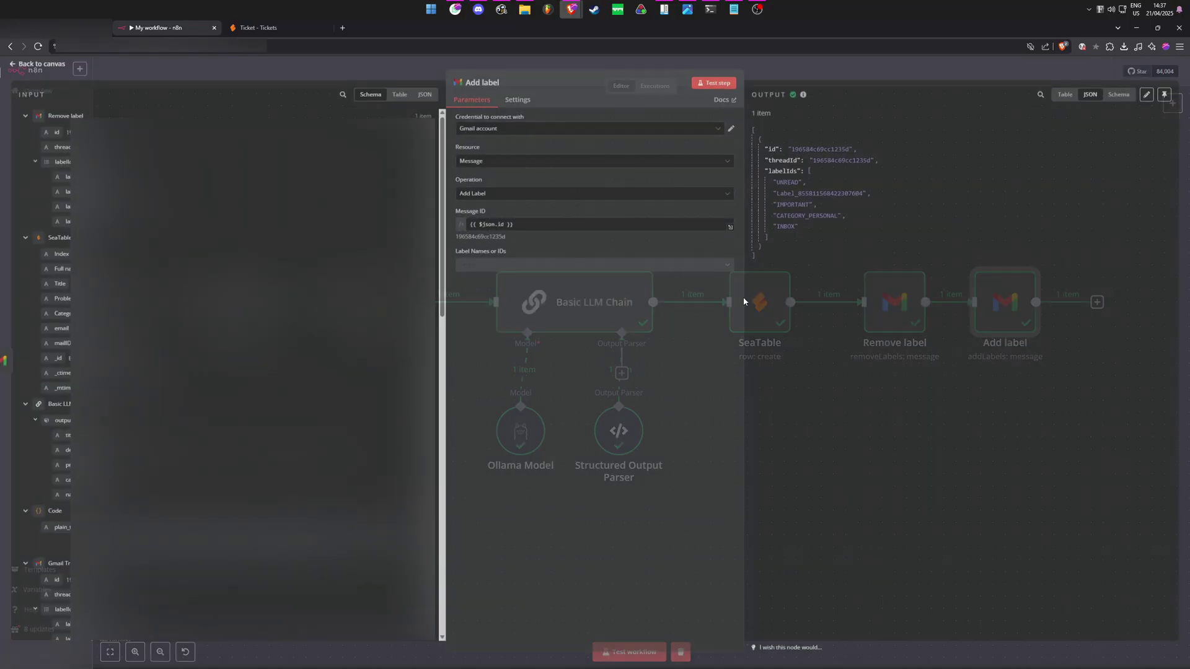
left_click(836, 73)
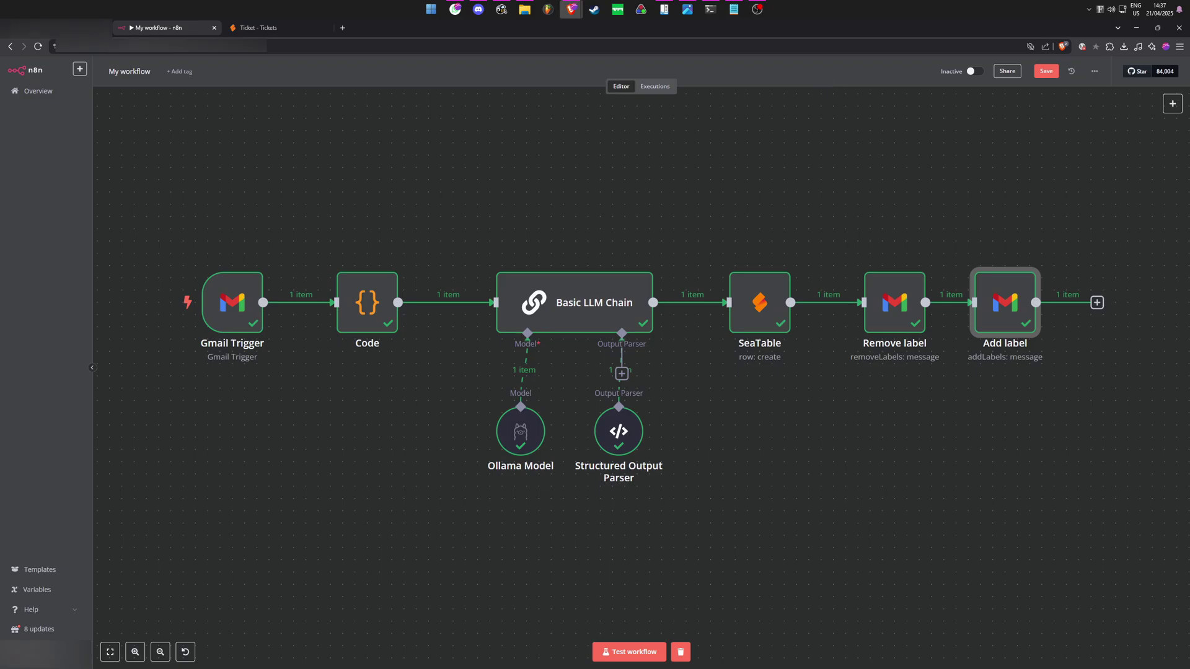
key("ctrl+shift+Tab")
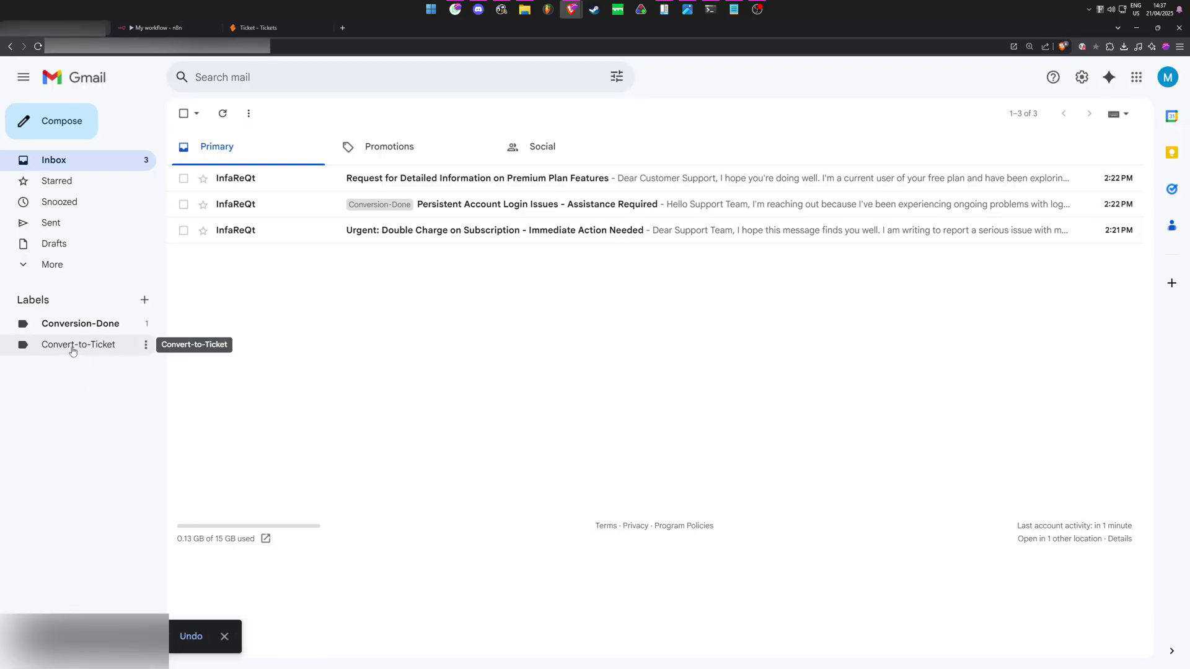
Step: Label the Premium Plan and Double Charge emails Convert-to-Ticket, then check the new ticket
mouse_move(78, 344)
left_mouse_down()
mouse_move(269, 242)
mouse_move(278, 178)
left_mouse_up()
left_click_drag(82, 344, 347, 230)
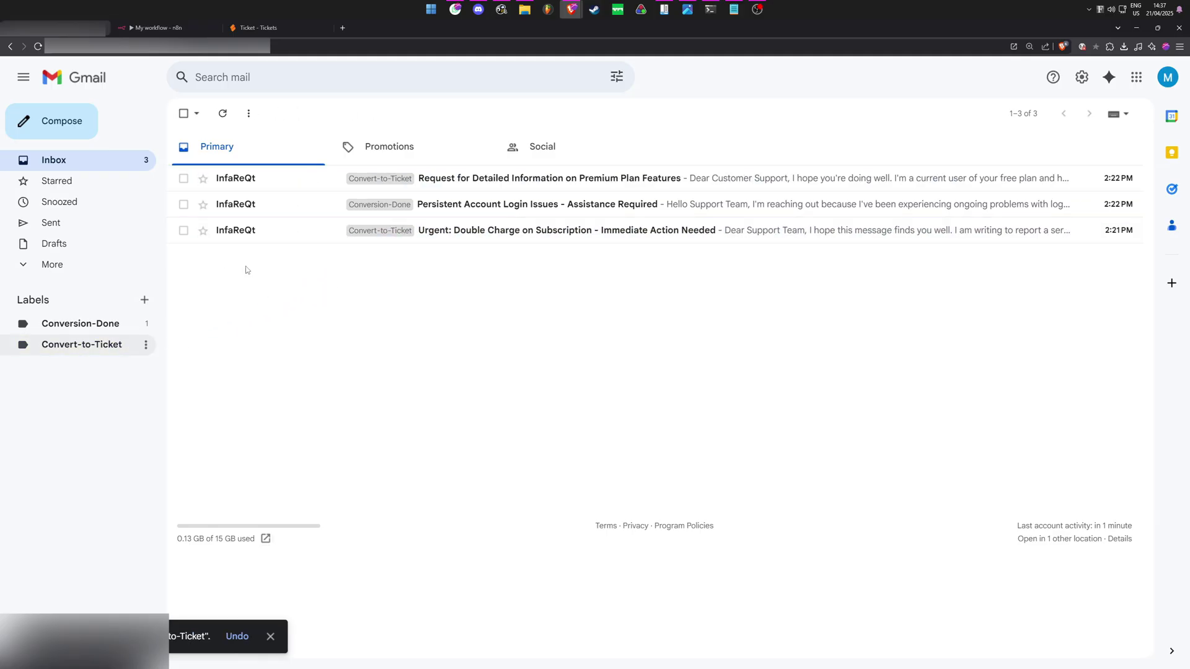
left_click(173, 29)
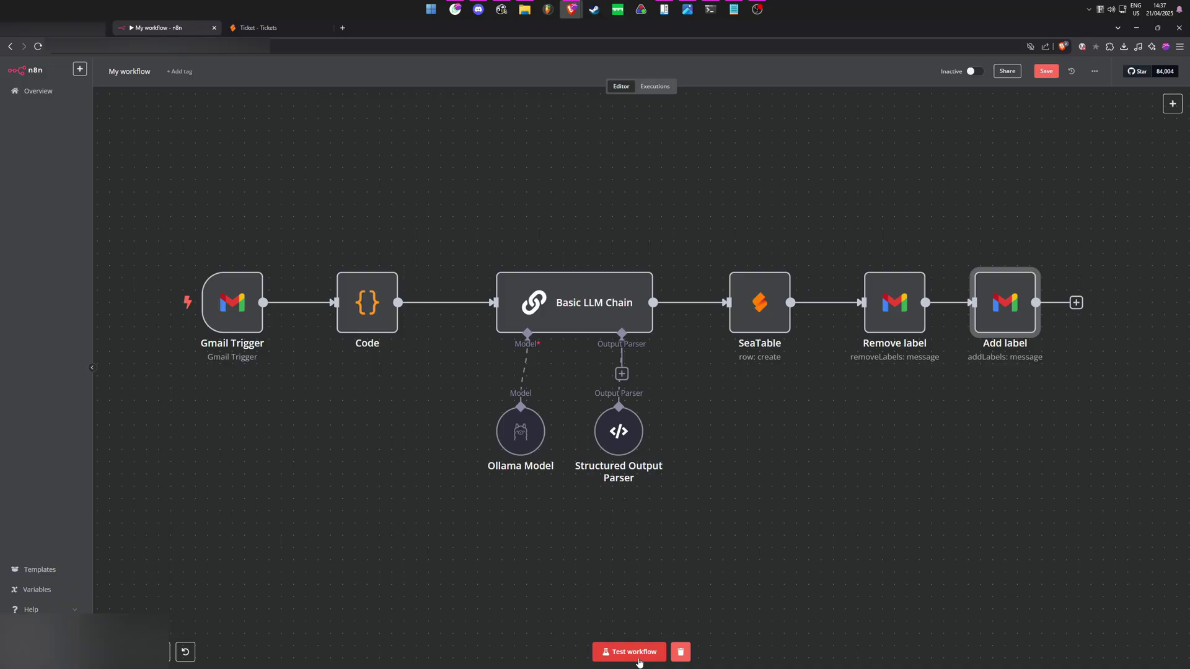
left_click(285, 26)
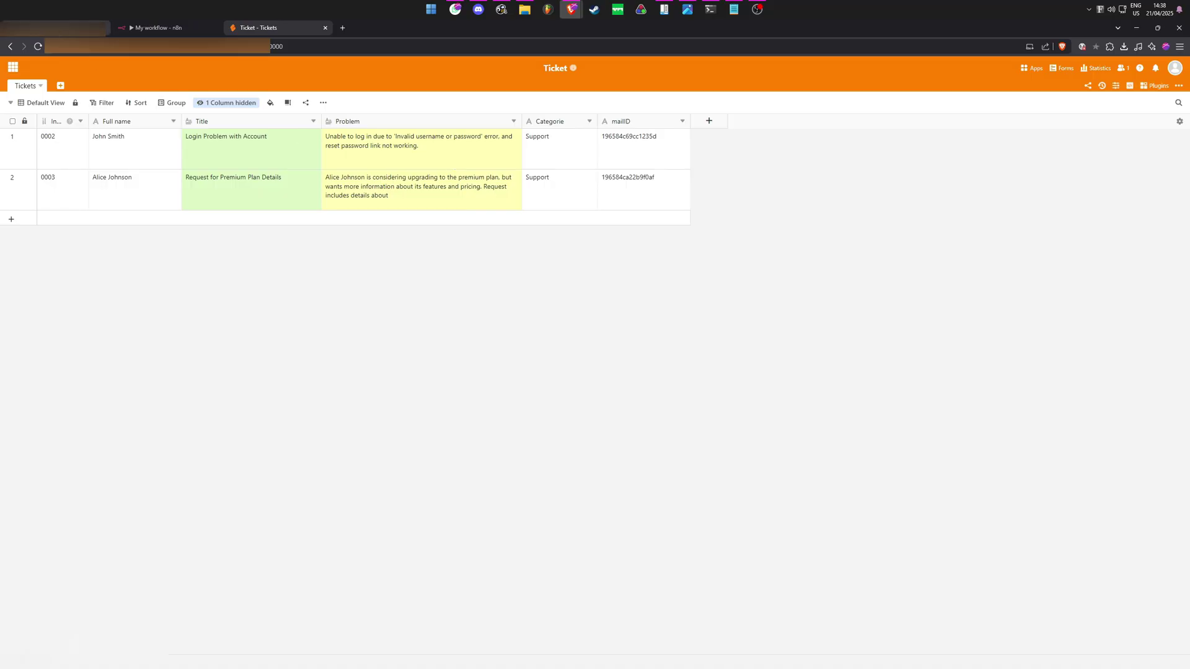
Step: Rerun the workflow and confirm the Billing Issue: Double Charge row in Tickets
left_click(158, 27)
left_click(632, 652)
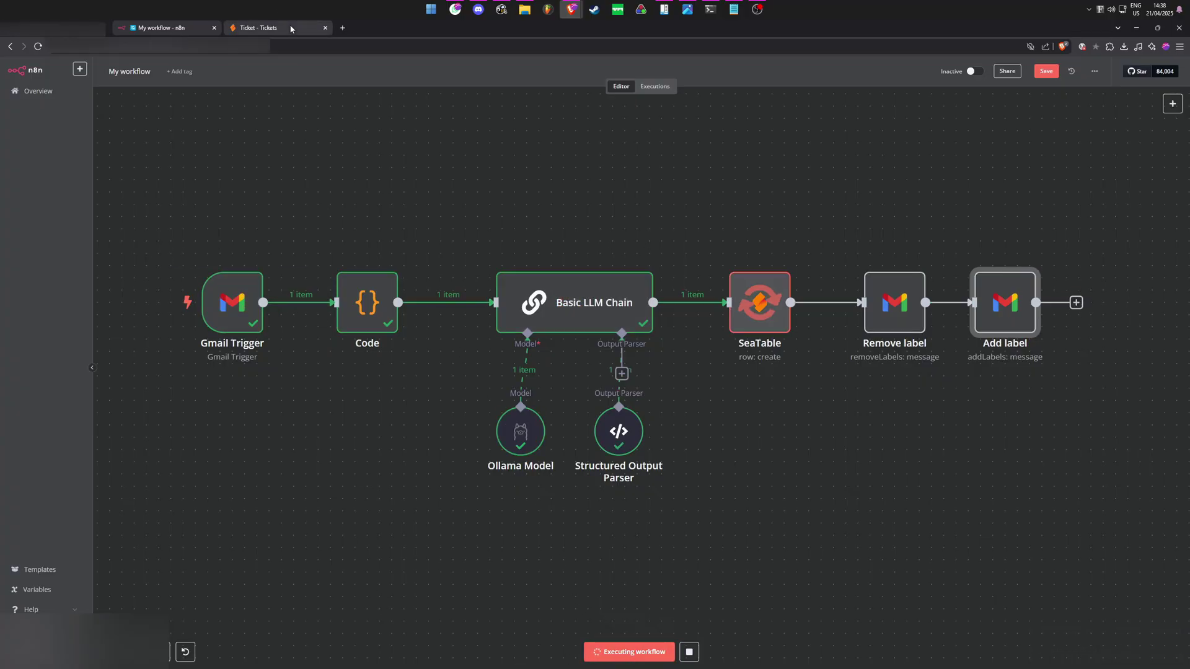
left_click(259, 26)
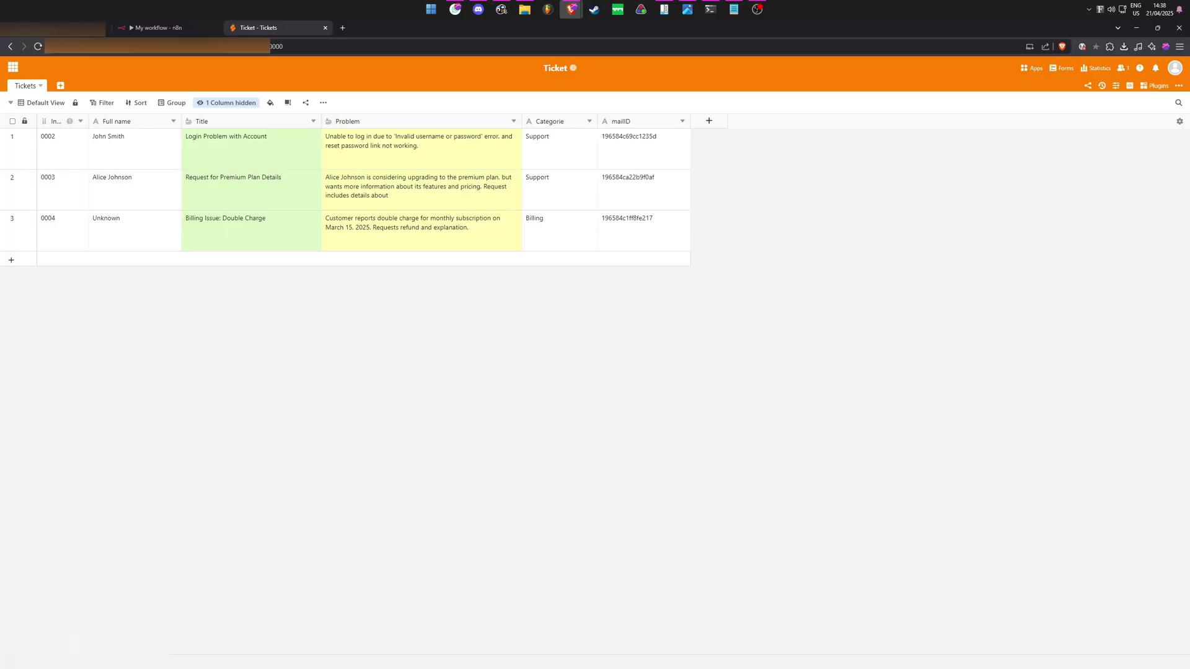
left_click(158, 28)
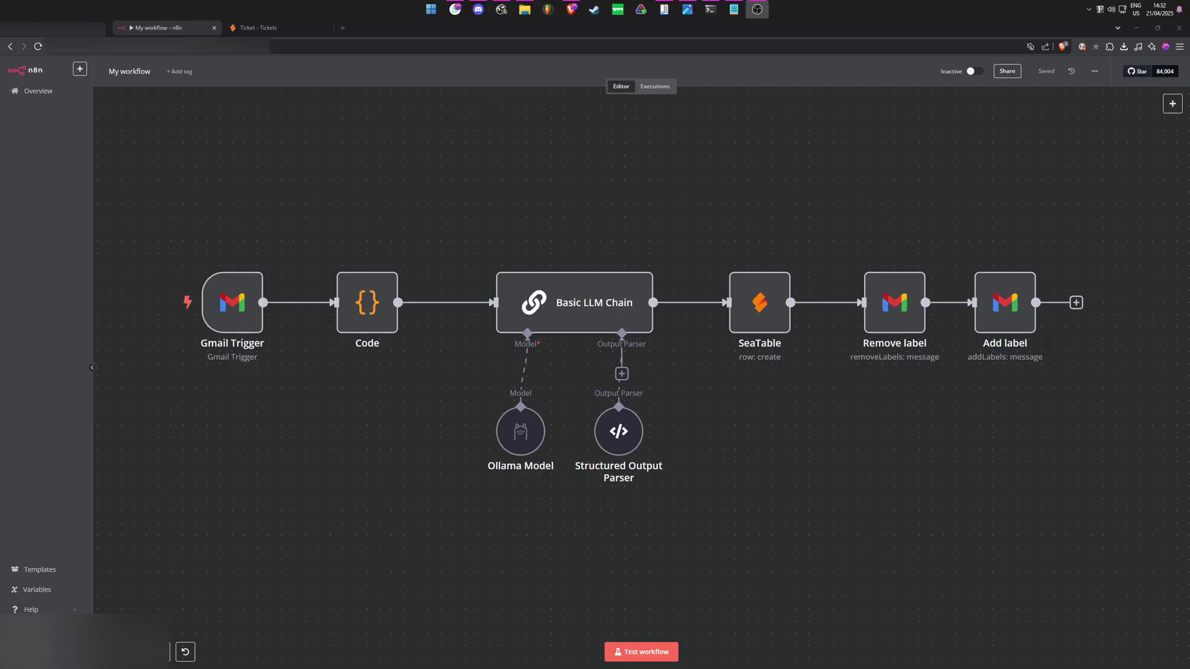